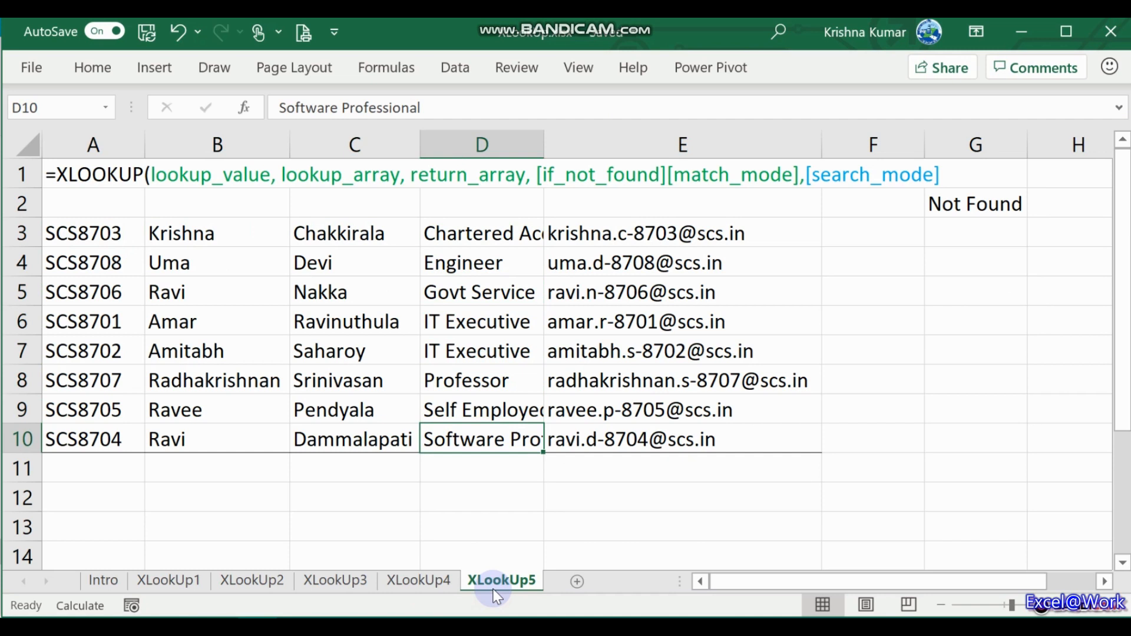
# - Add search mode 1 (first-to-last) as the last argument of the XLOOKUP formula in cell G2
pyautogui.press('Up')
pyautogui.press('Up')
pyautogui.press('Up')
pyautogui.press('Up')
pyautogui.press('Up')
pyautogui.press('Up')
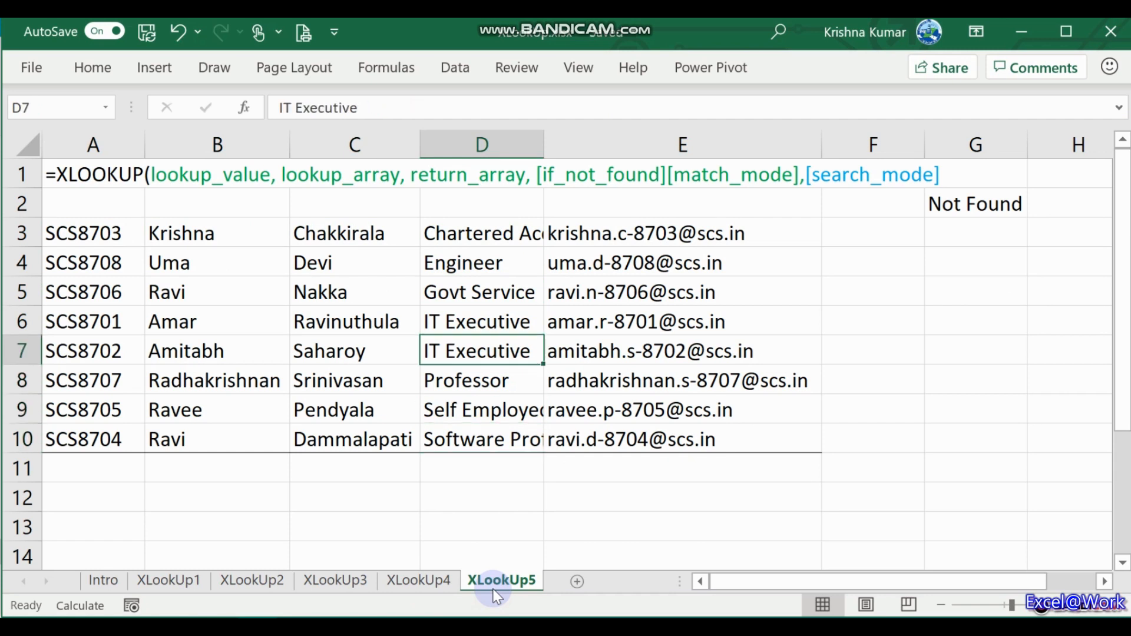
pyautogui.press('Up')
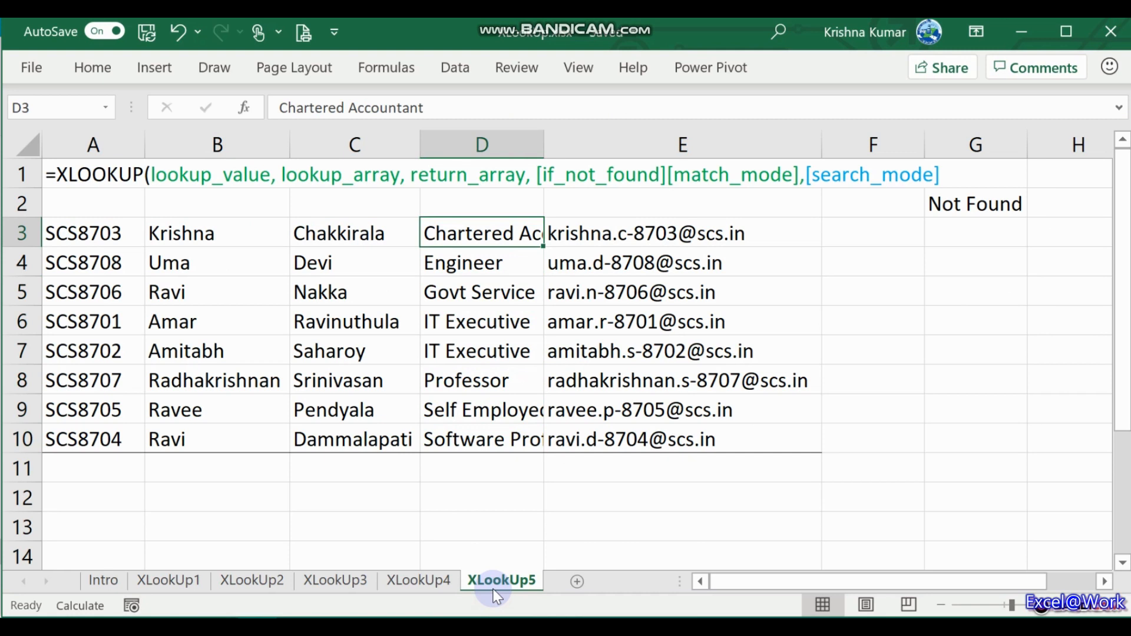
pyautogui.press('Right')
pyautogui.press('Right')
pyautogui.press('Right')
pyautogui.press('Up')
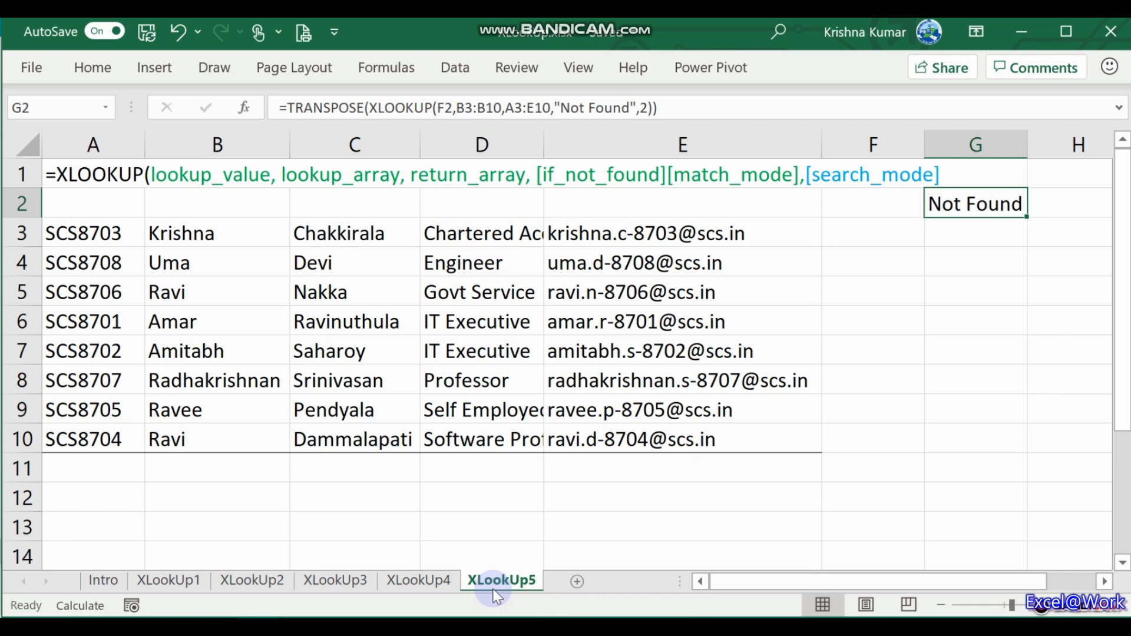
pyautogui.press('Left')
pyautogui.press('Right')
pyautogui.press('F2')
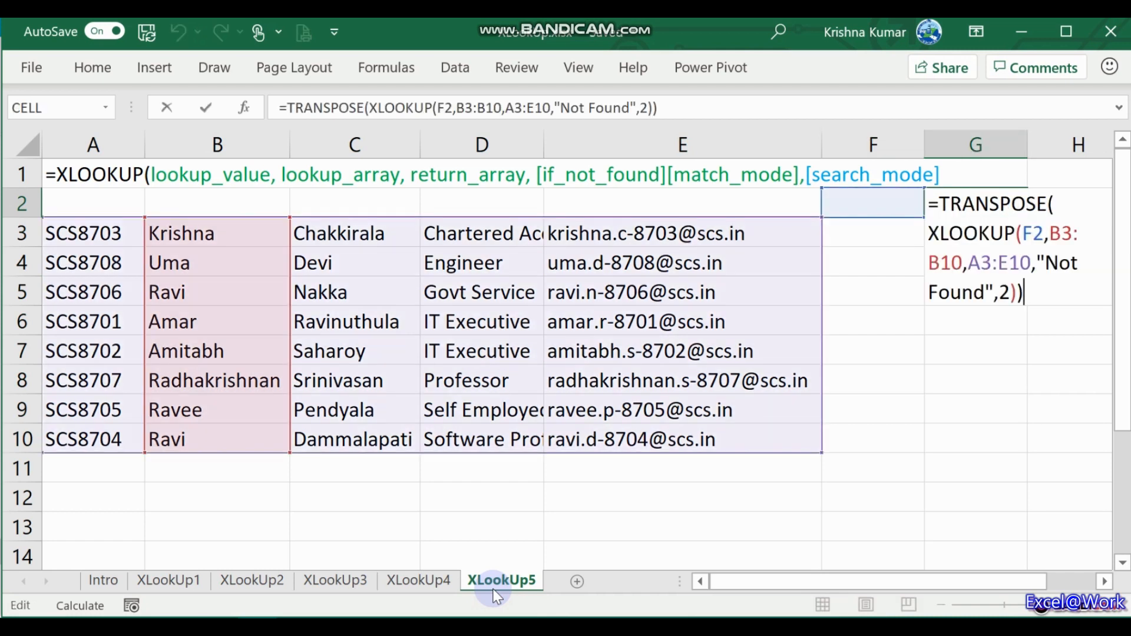
pyautogui.press('Left')
pyautogui.press('Left')
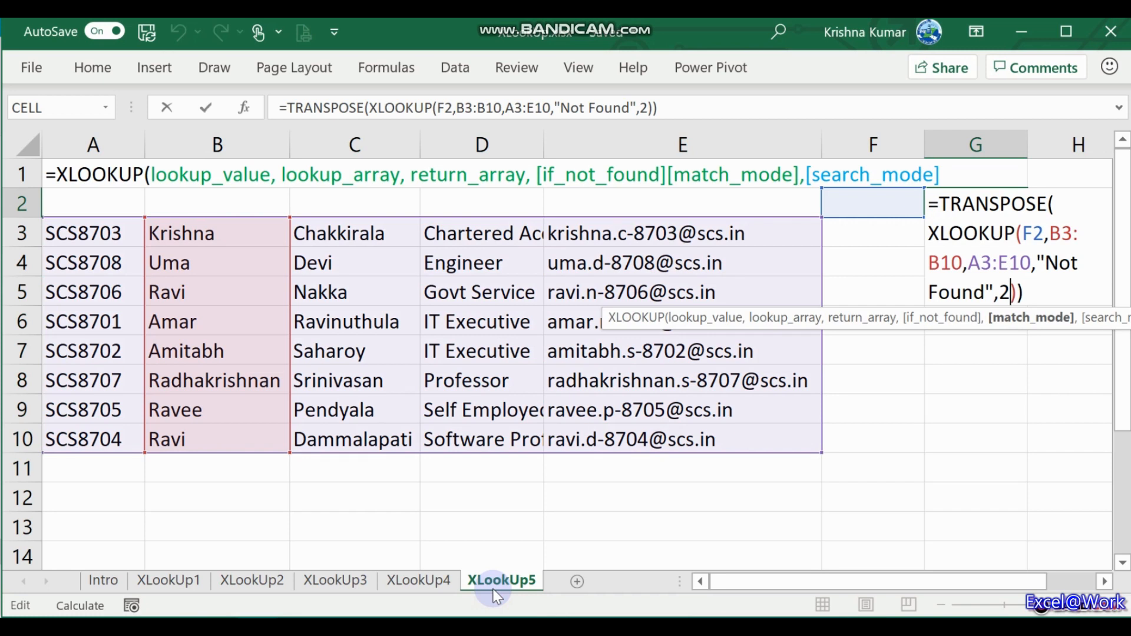
pyautogui.write(',')
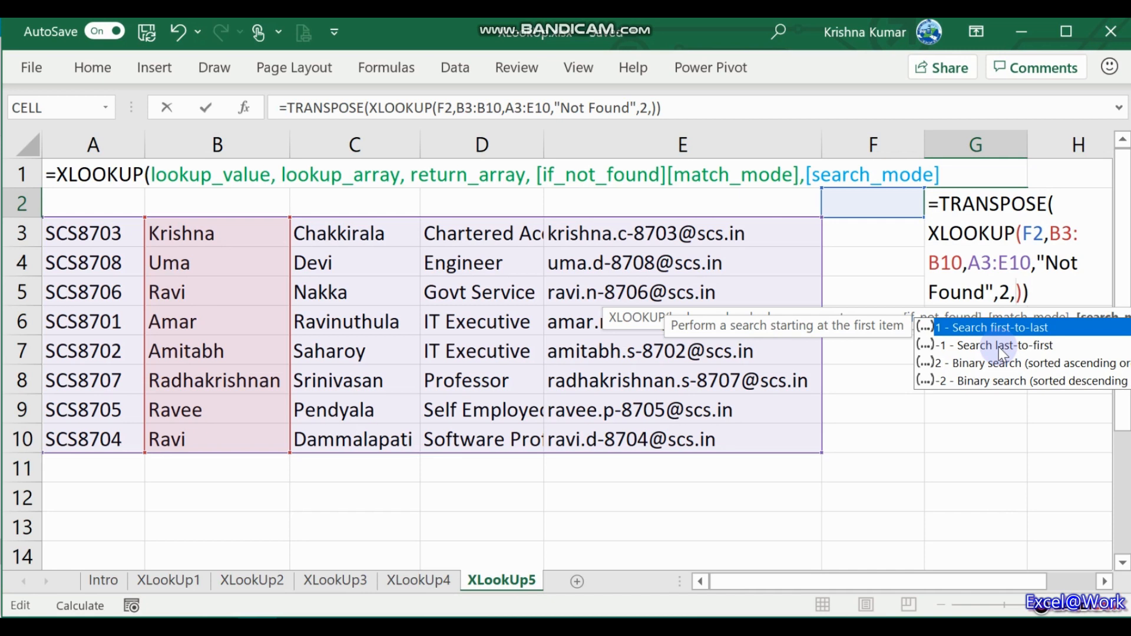
pyautogui.write('1')
pyautogui.press('Return')
# - Replace the final arguments of G2's XLOOKUP formula with match mode 0 (exact match) and search mode 1
pyautogui.press('Up')
pyautogui.press('Left')
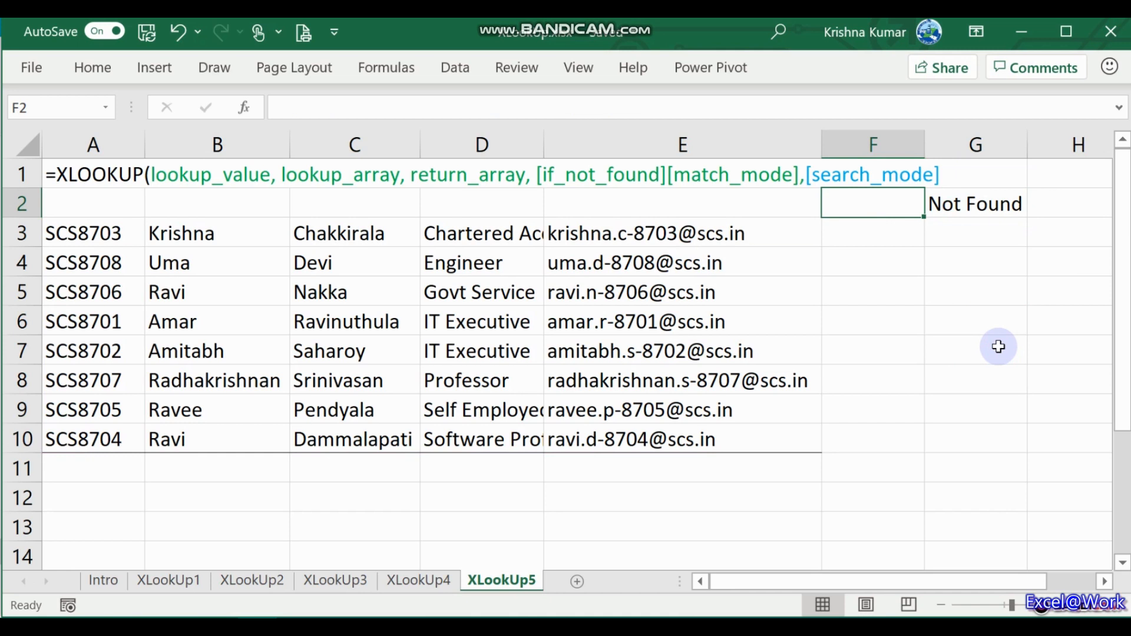
pyautogui.click(898, 199)
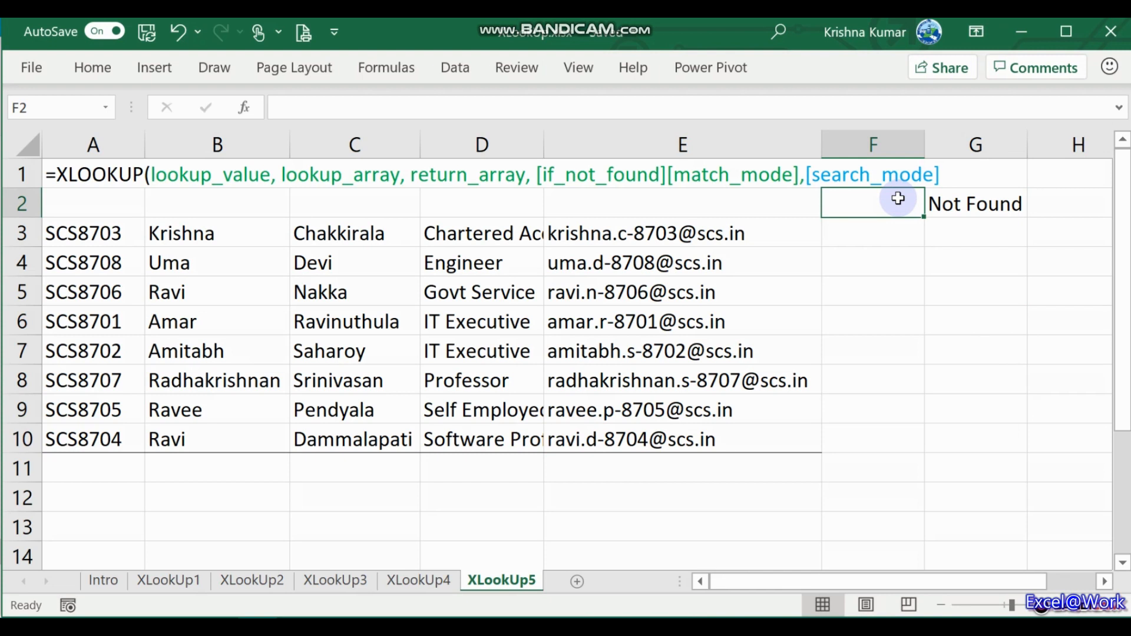
pyautogui.press('Right')
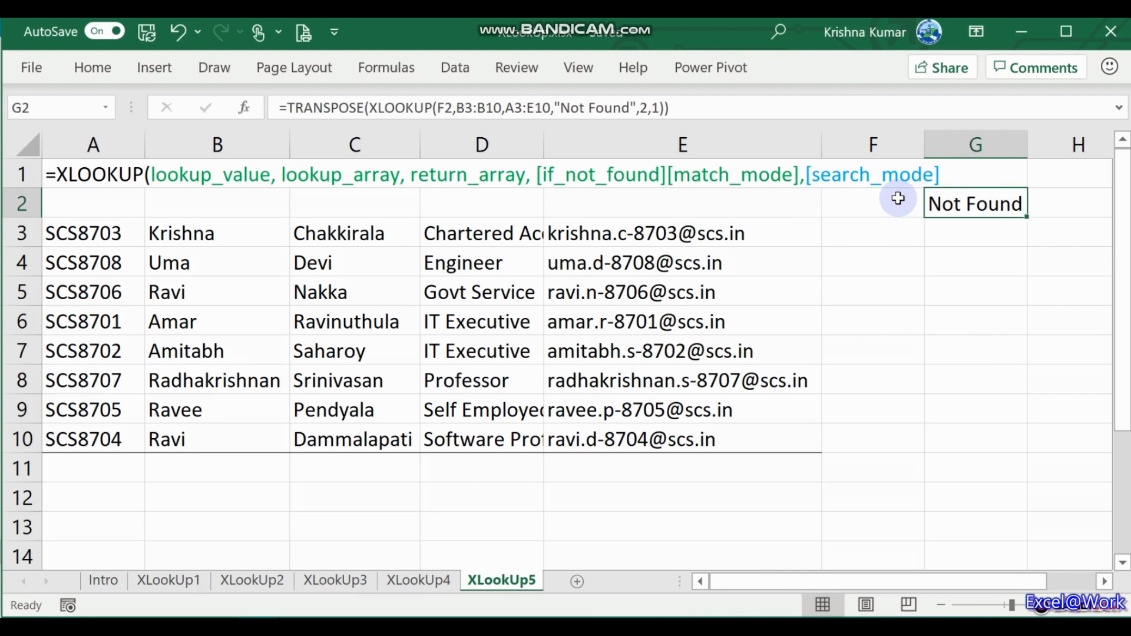
pyautogui.press('F2')
pyautogui.press('Left')
pyautogui.press('Left')
pyautogui.press('Left')
pyautogui.press('Left')
pyautogui.press('Left')
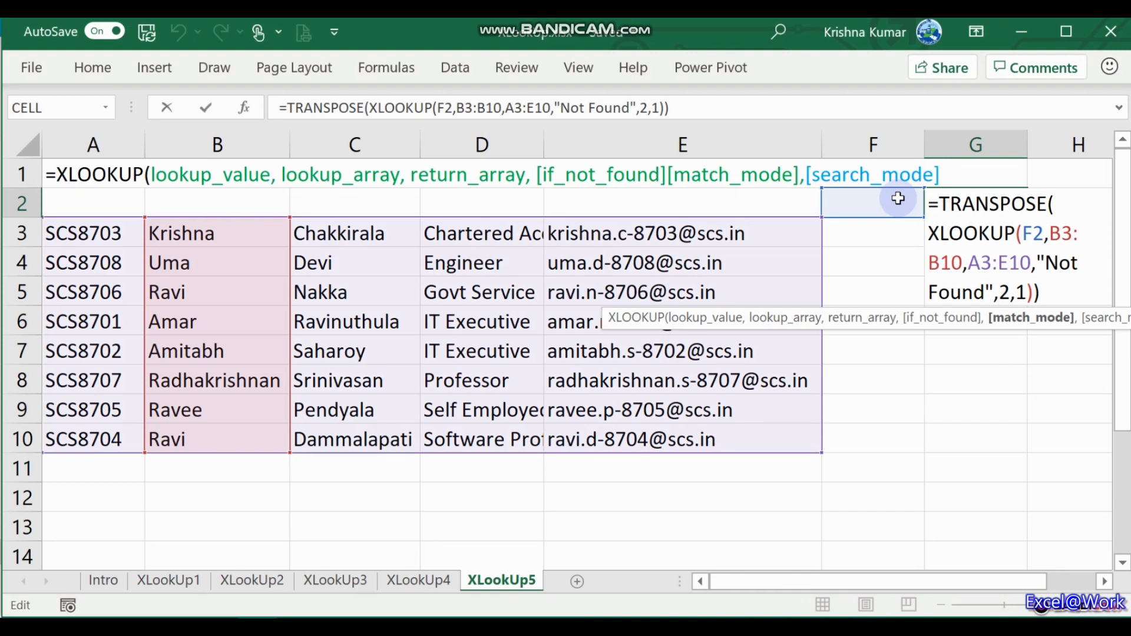
pyautogui.press('Delete')
pyautogui.press('Delete')
pyautogui.press('Delete')
pyautogui.press('BackSpace')
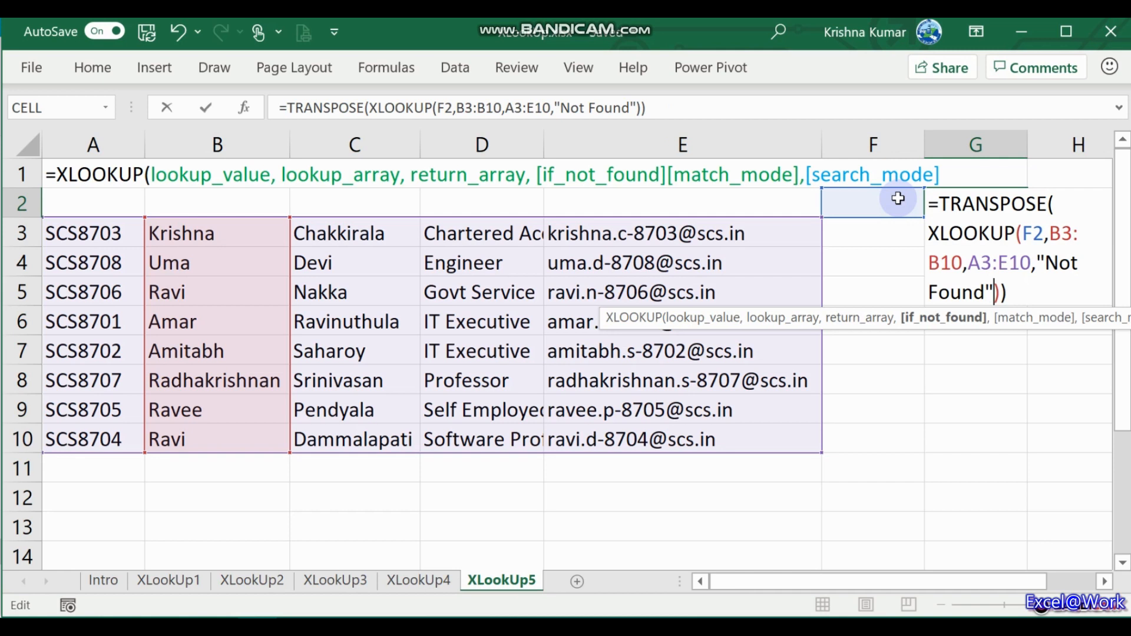
pyautogui.write(',')
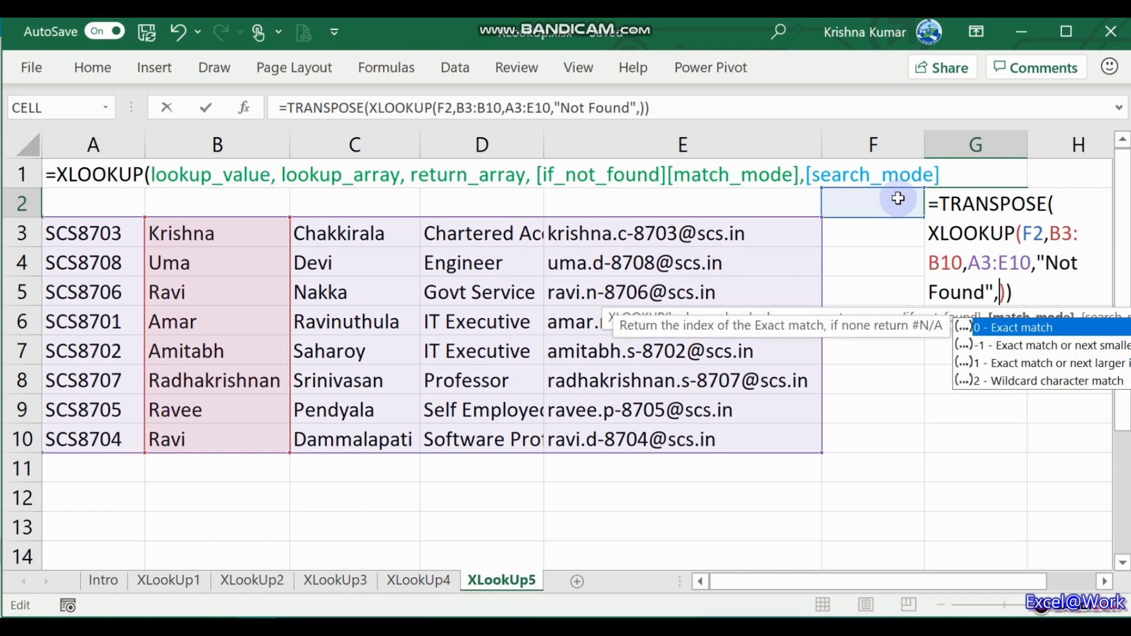
pyautogui.write('0,')
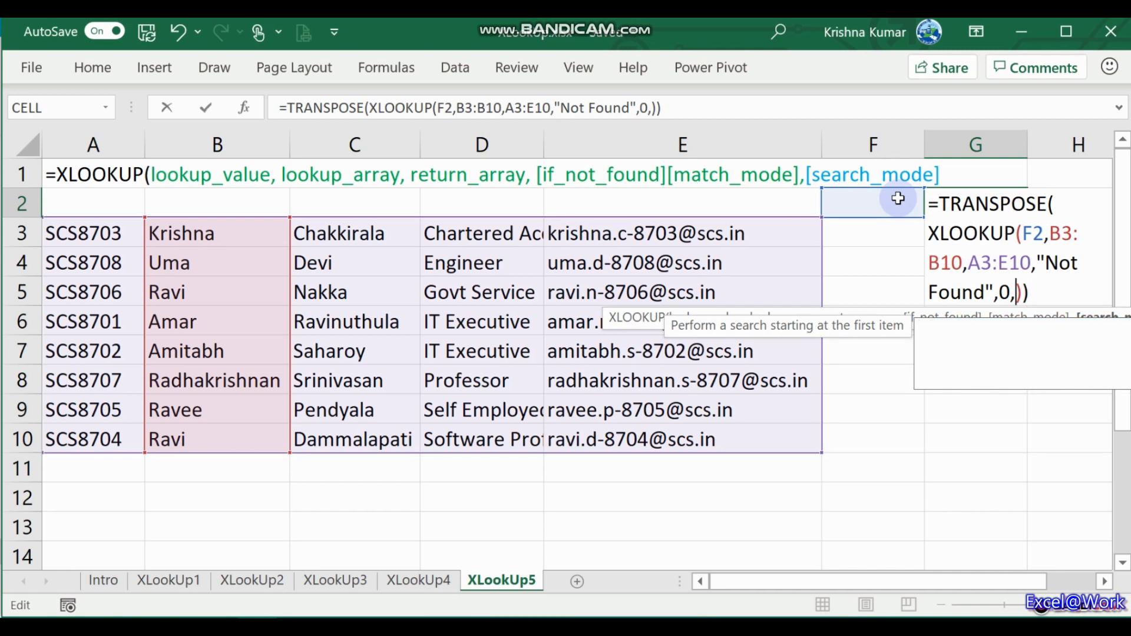
pyautogui.write('1')
pyautogui.press('Return')
# - Enter the engineer's first name from B4 as the lookup value in F2 and check the formula in G2
pyautogui.click(898, 198)
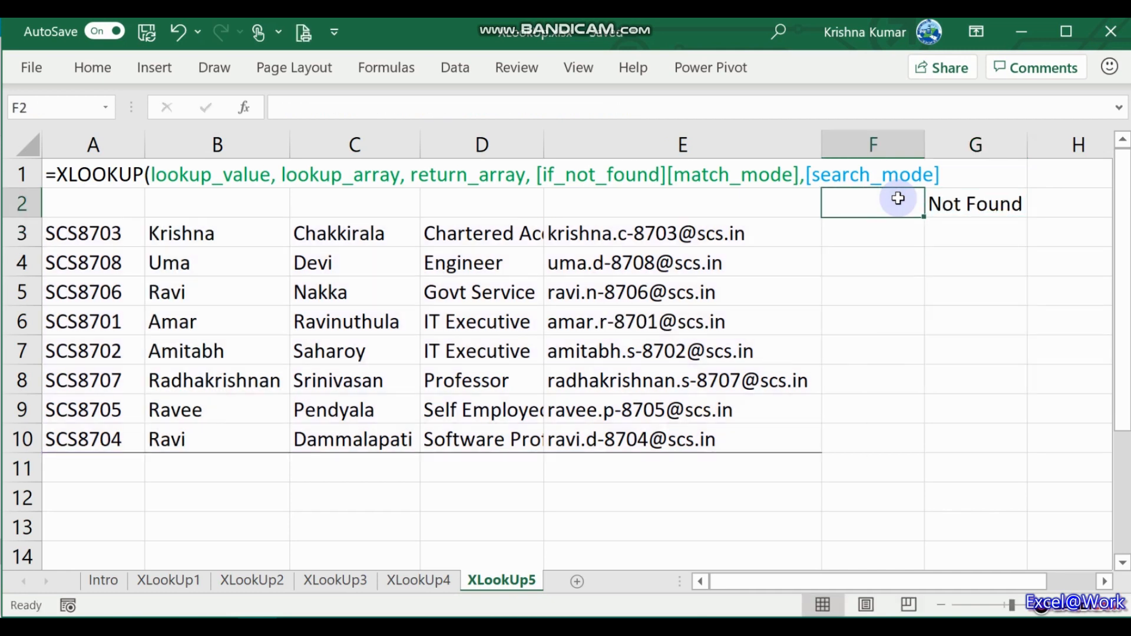
pyautogui.write('Ums')
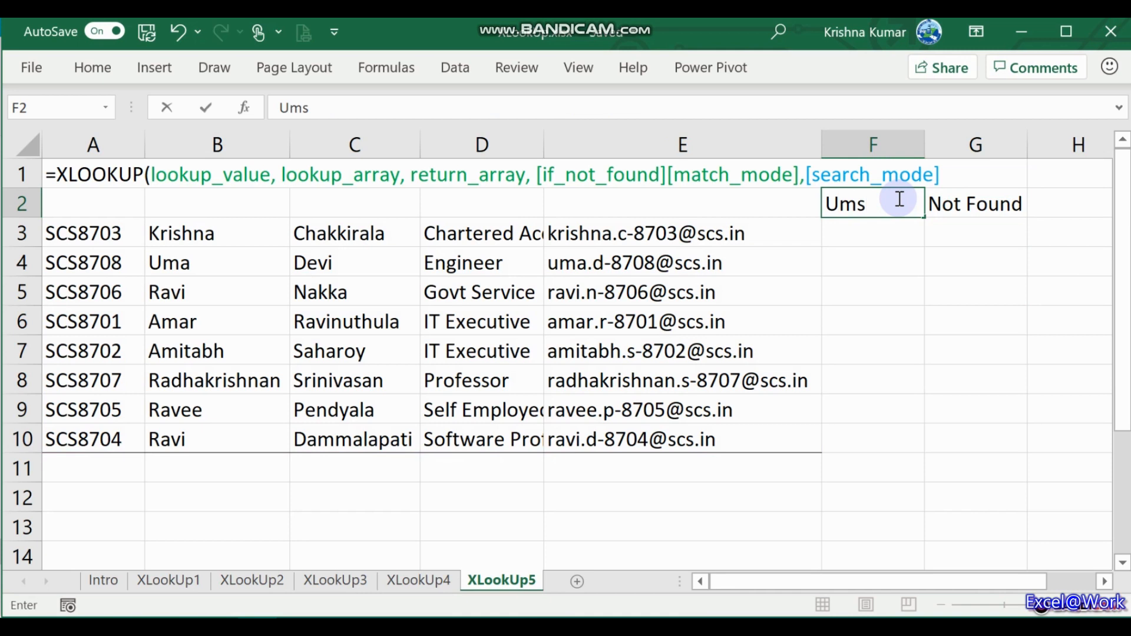
pyautogui.press('BackSpace')
pyautogui.write('a')
pyautogui.press('Return')
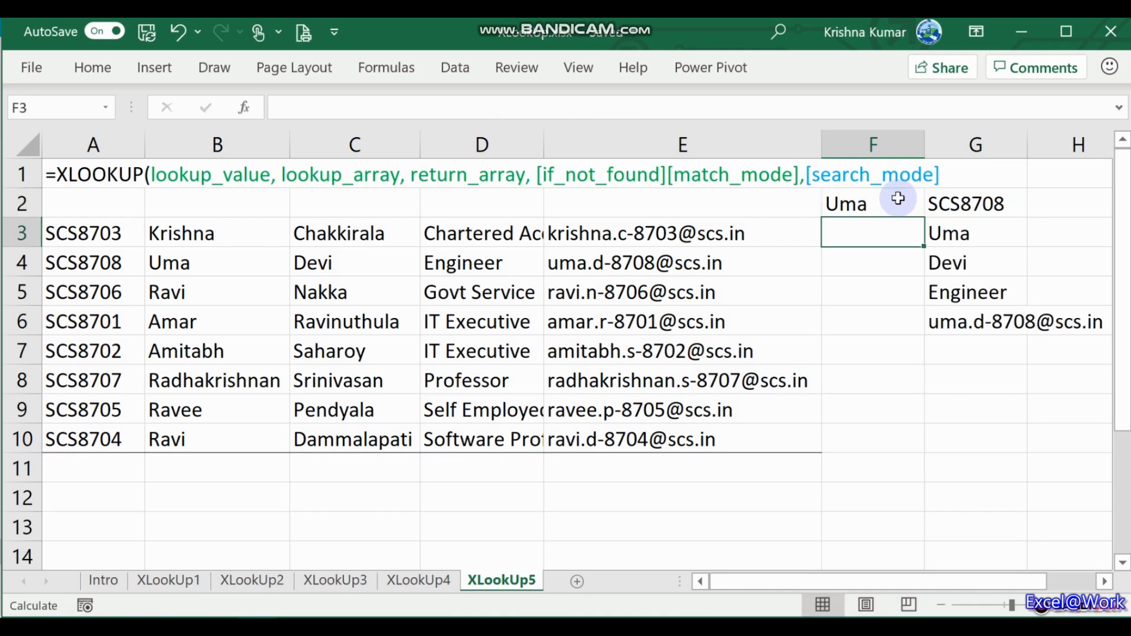
pyautogui.press('Up')
pyautogui.press('Right')
pyautogui.press('Down')
pyautogui.press('Up')
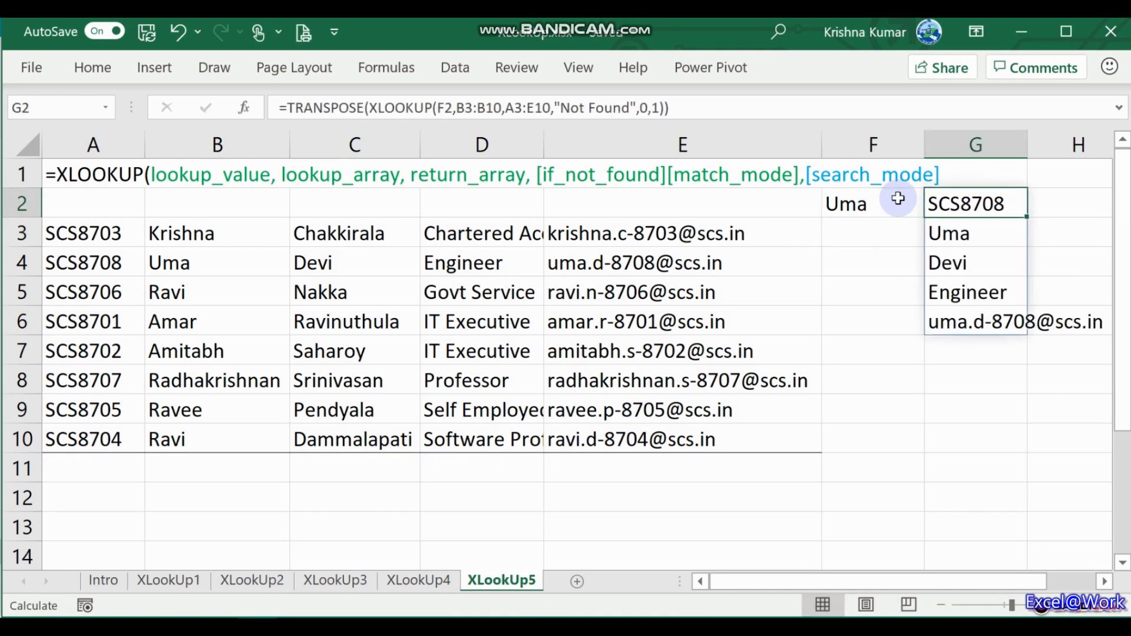
# - Set the lookup value in F2 to the first name shared by rows 5 and 10, and compare the result with row 5
pyautogui.press('Left')
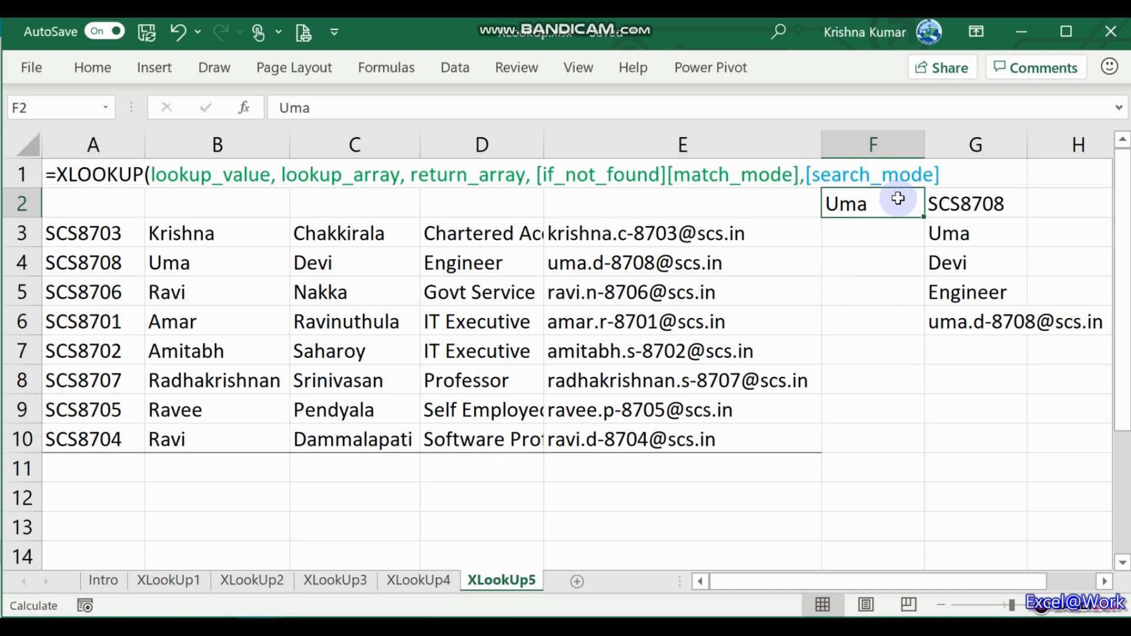
pyautogui.write('Ravi')
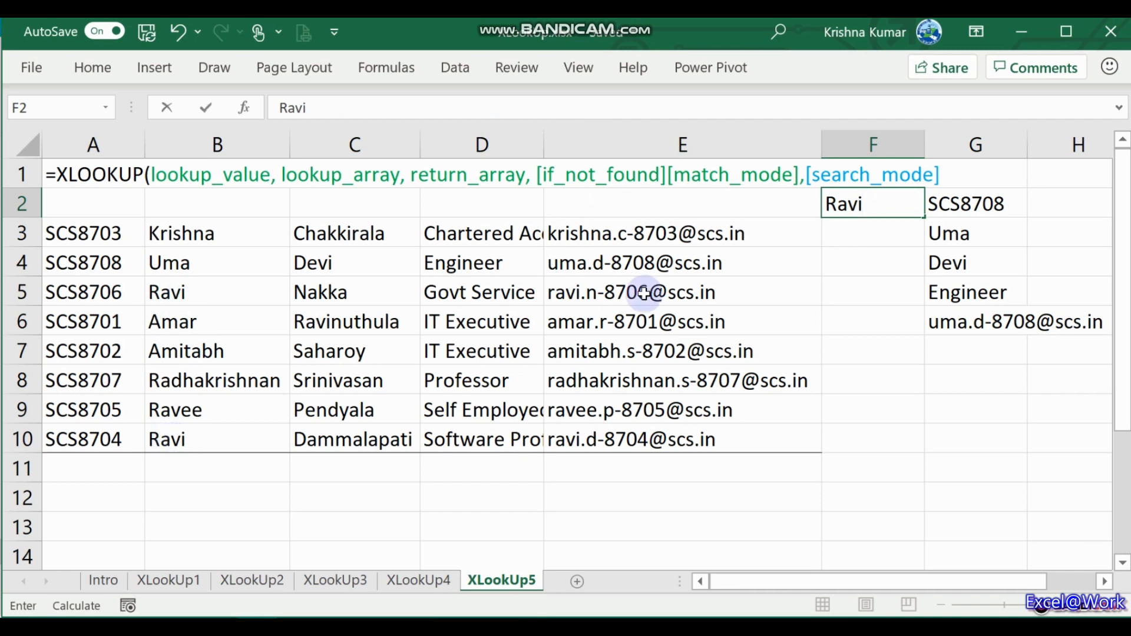
pyautogui.press('Return')
pyautogui.press('Up')
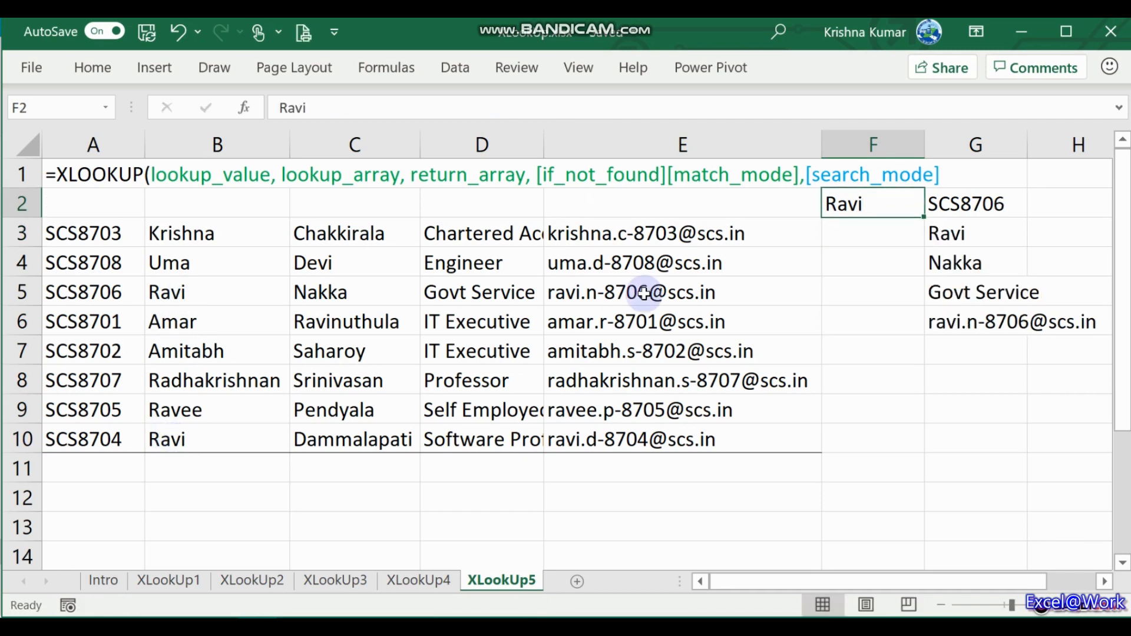
pyautogui.press('Right')
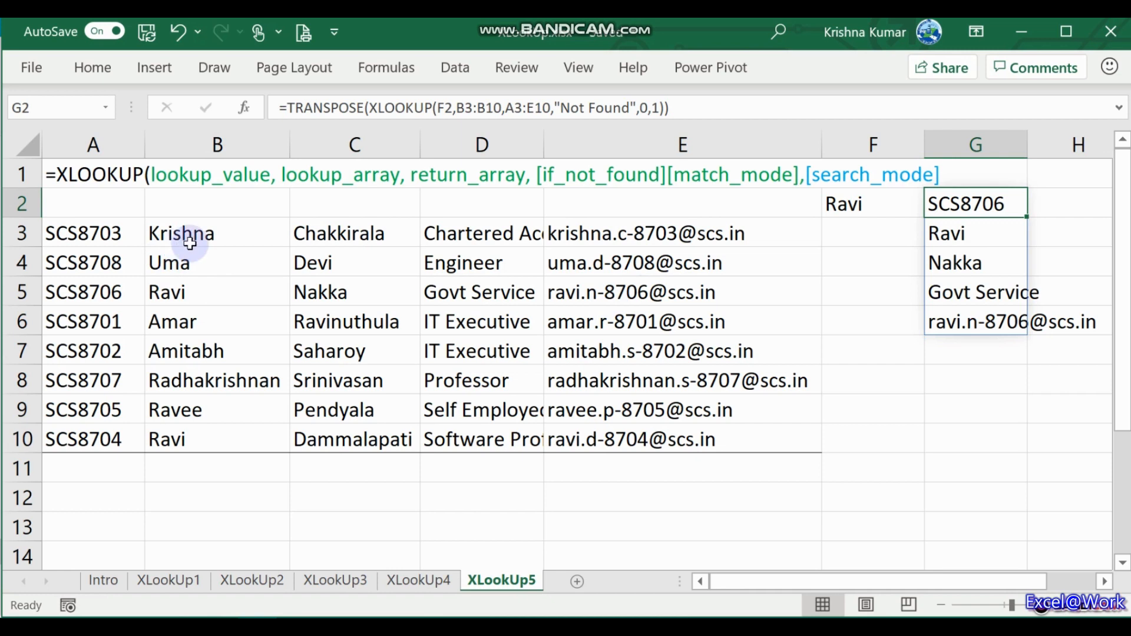
pyautogui.click(187, 293)
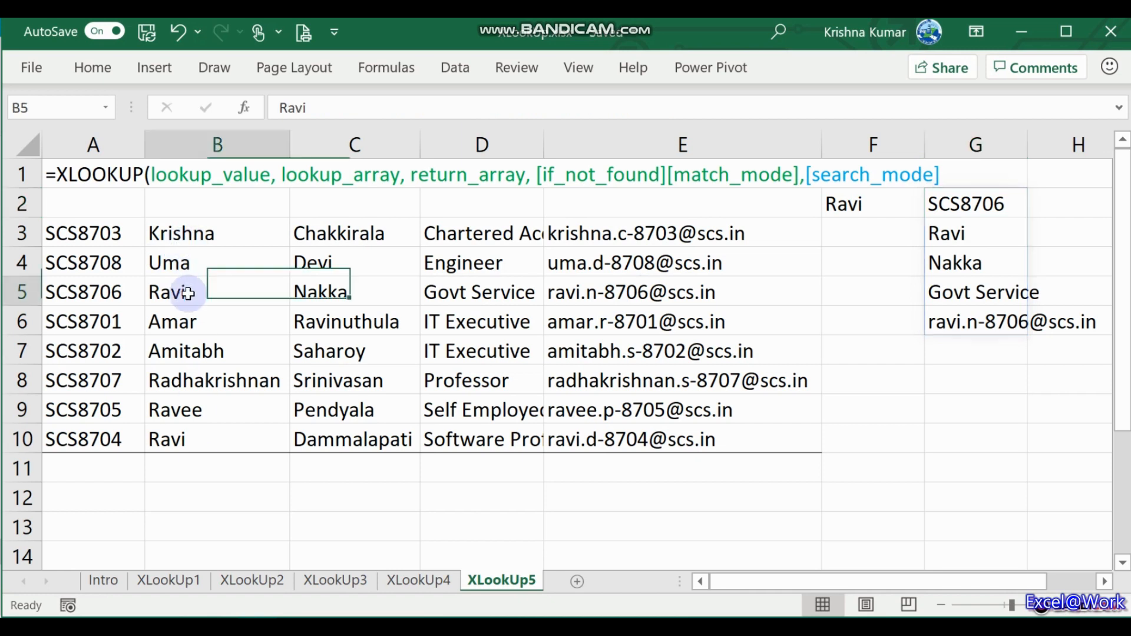
pyautogui.click(303, 293)
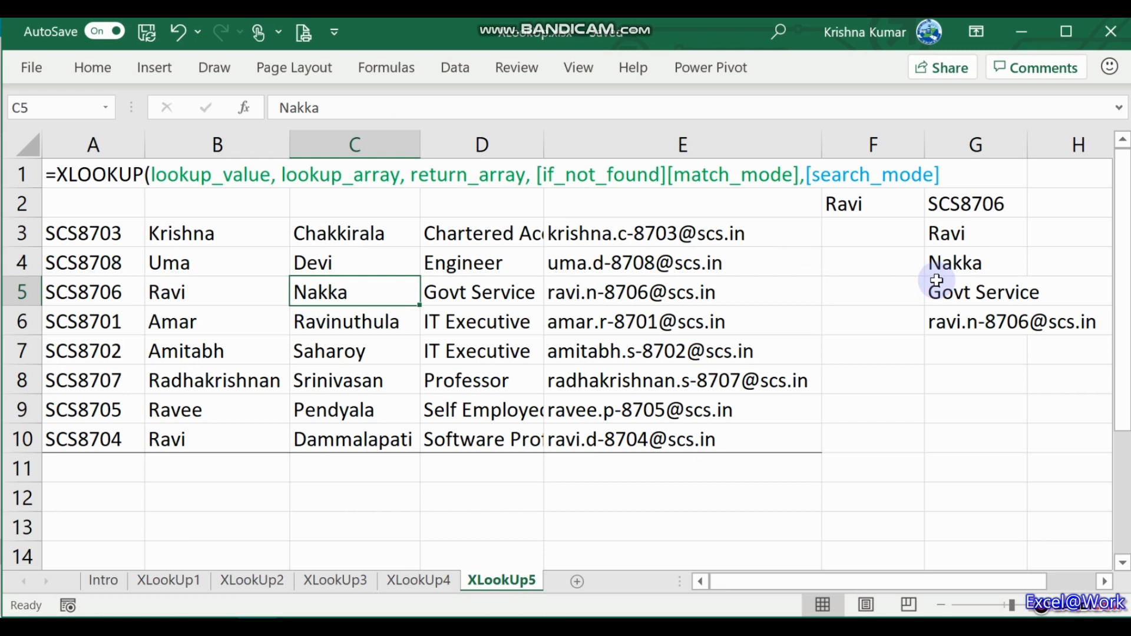
pyautogui.click(896, 211)
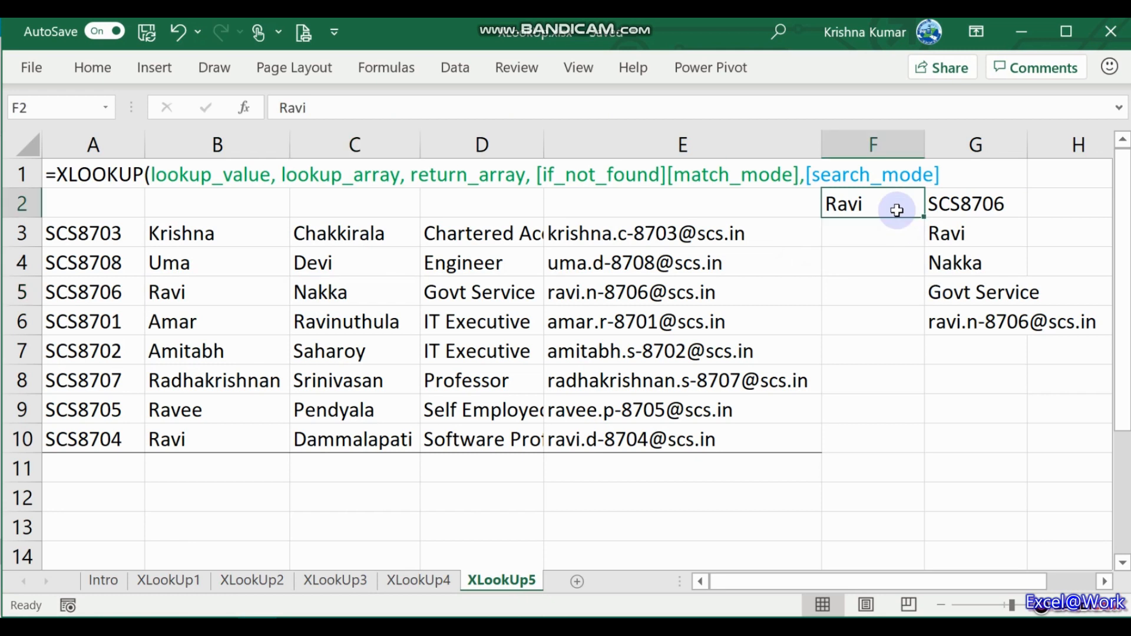
# - Set the search mode of the XLOOKUP formula in G2 to -1 (last-to-first)
pyautogui.click(965, 206)
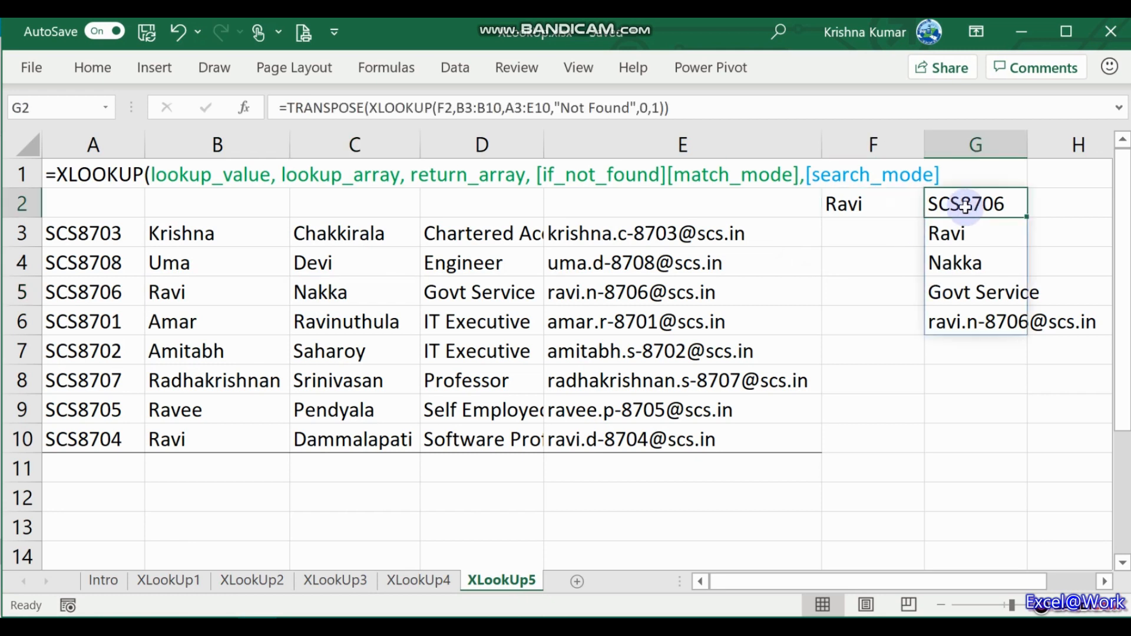
pyautogui.press('F2')
pyautogui.press('Left')
pyautogui.press('Left')
pyautogui.press('Left')
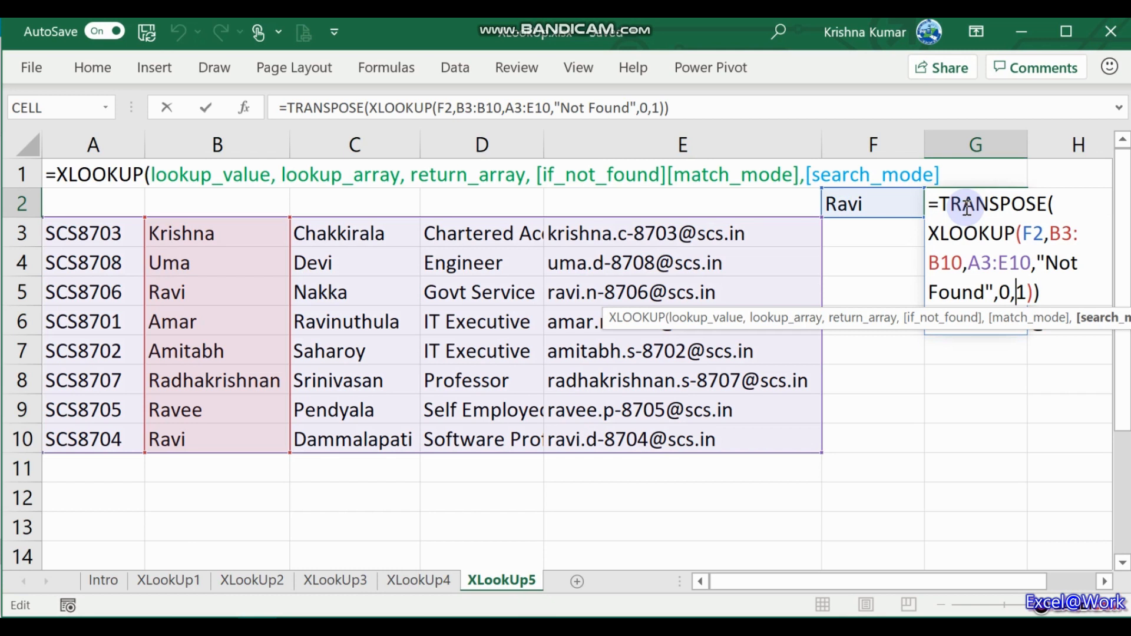
pyautogui.write('-')
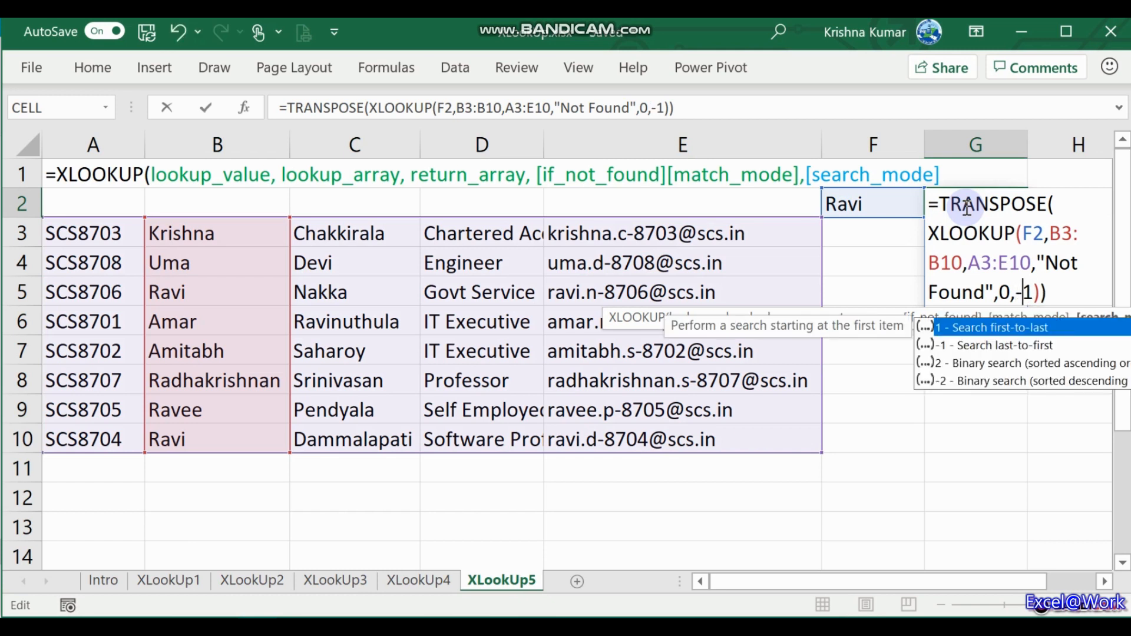
pyautogui.press('Return')
pyautogui.press('Up')
pyautogui.press('Left')
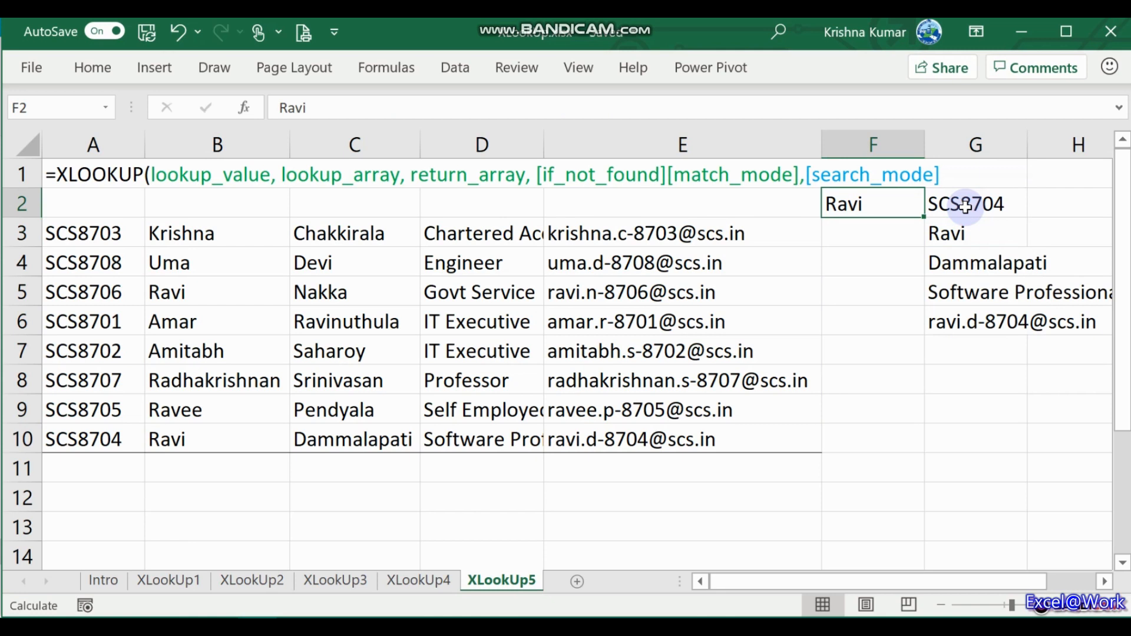
# - Compare the lookup value in F2 and the record returned from G2 with the duplicate name's entry in row 10
pyautogui.click(965, 206)
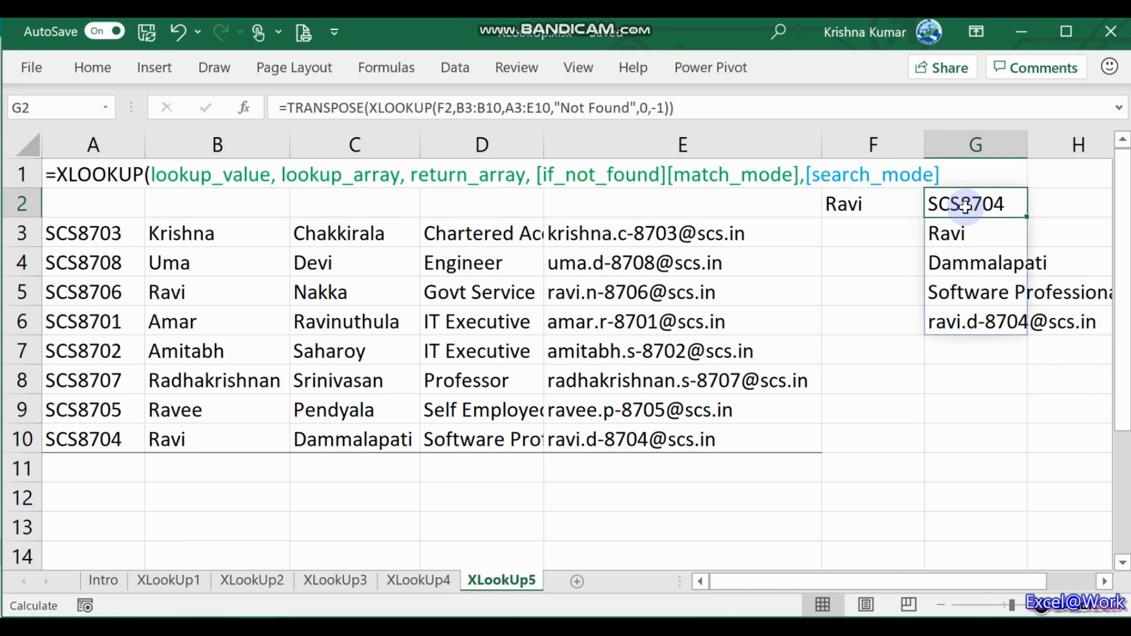
pyautogui.press('Left')
pyautogui.press('Right')
pyautogui.press('Left')
pyautogui.press('Right')
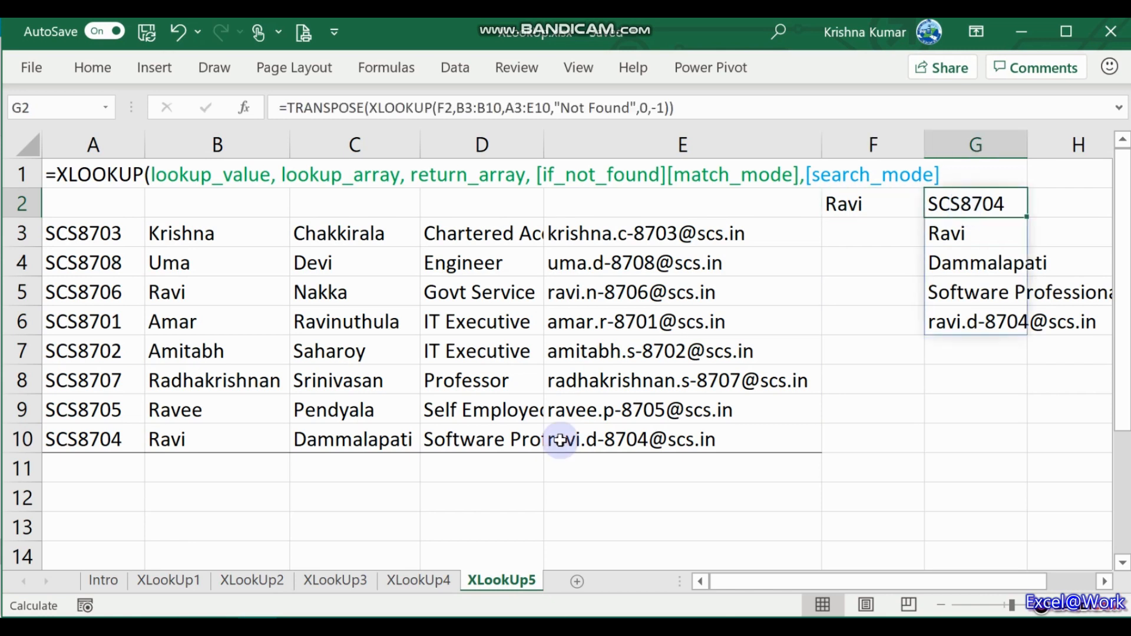
pyautogui.press('Left')
pyautogui.press('Right')
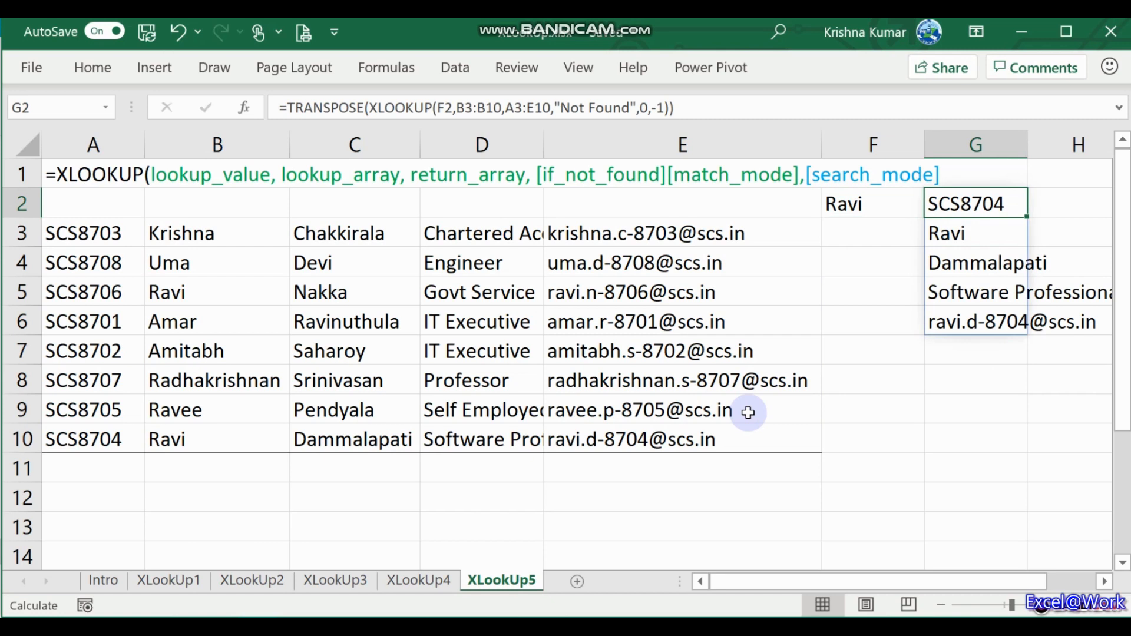
pyautogui.press('Left')
pyautogui.press('Right')
# - Enter the wildcard pattern Am* as the lookup value in F2
pyautogui.press('Left')
pyautogui.write('Ra')
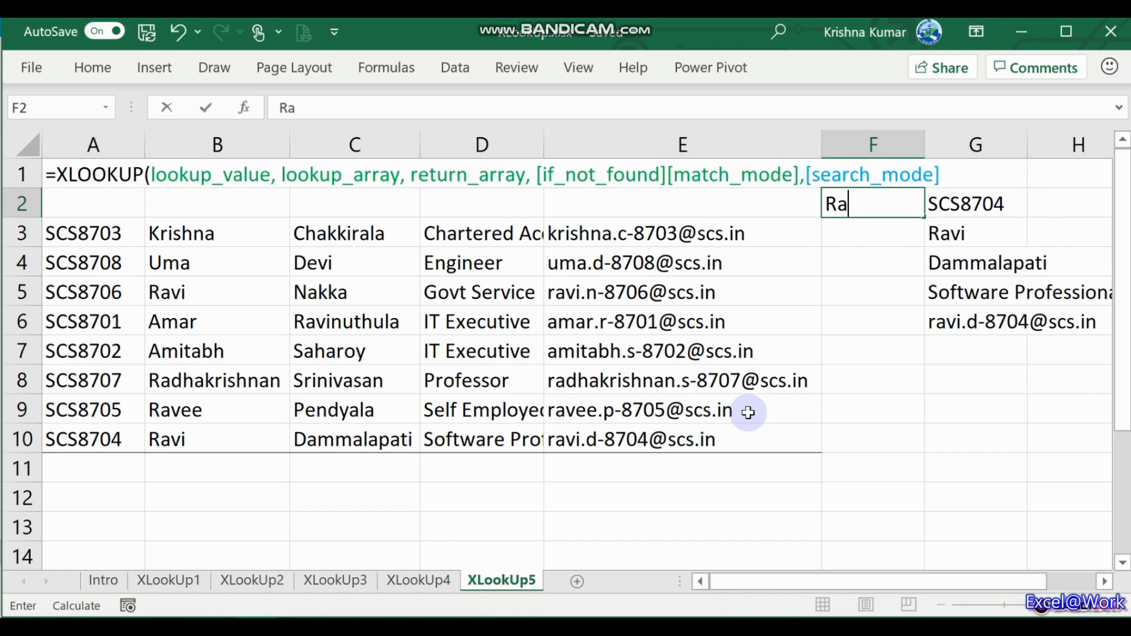
pyautogui.press('BackSpace')
pyautogui.press('BackSpace')
pyautogui.write('Am*')
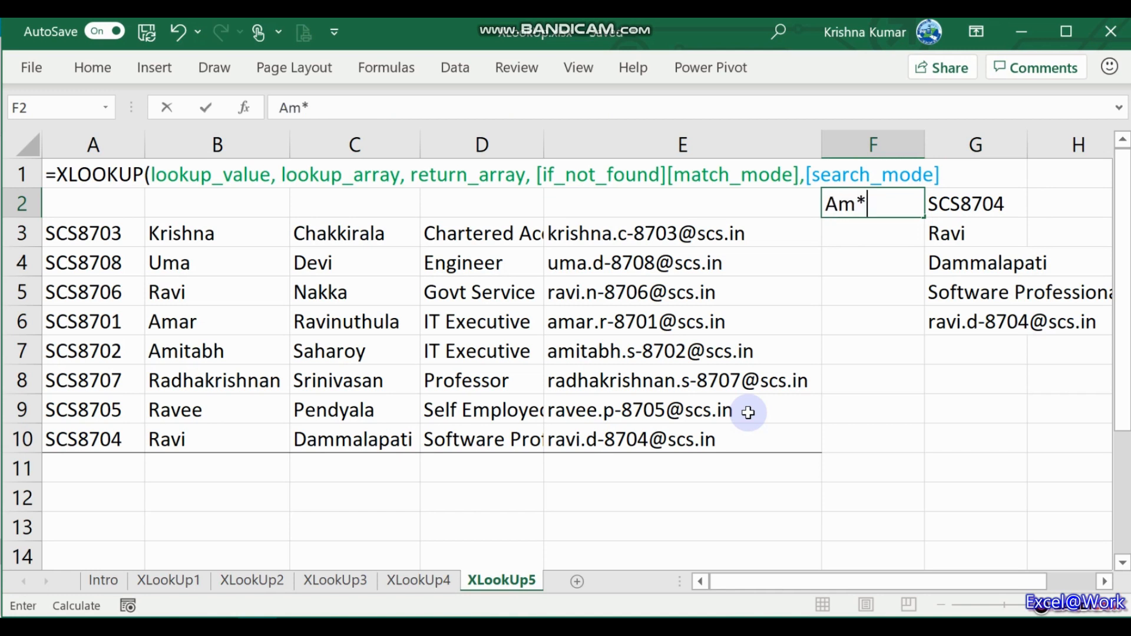
pyautogui.press('Return')
# - Set the match mode of the XLOOKUP formula in G2 to 2 (wildcard match), keeping the last-to-first search
pyautogui.press('Up')
pyautogui.press('Right')
pyautogui.press('F2')
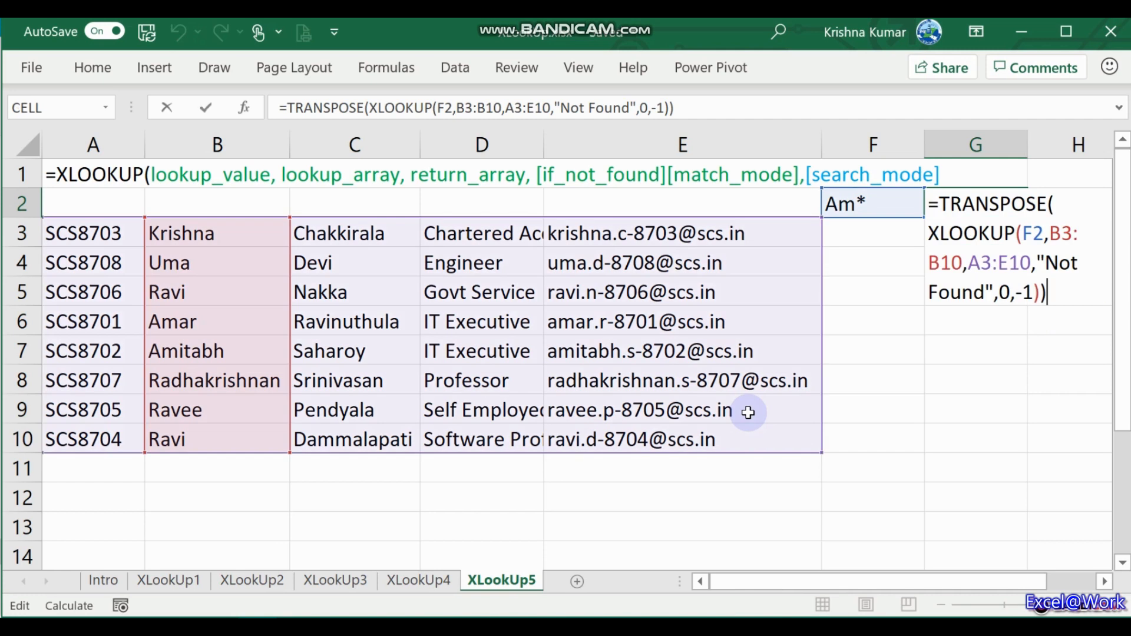
pyautogui.press('Left')
pyautogui.press('Left')
pyautogui.press('Left')
pyautogui.press('Left')
pyautogui.press('Left')
pyautogui.press('Left')
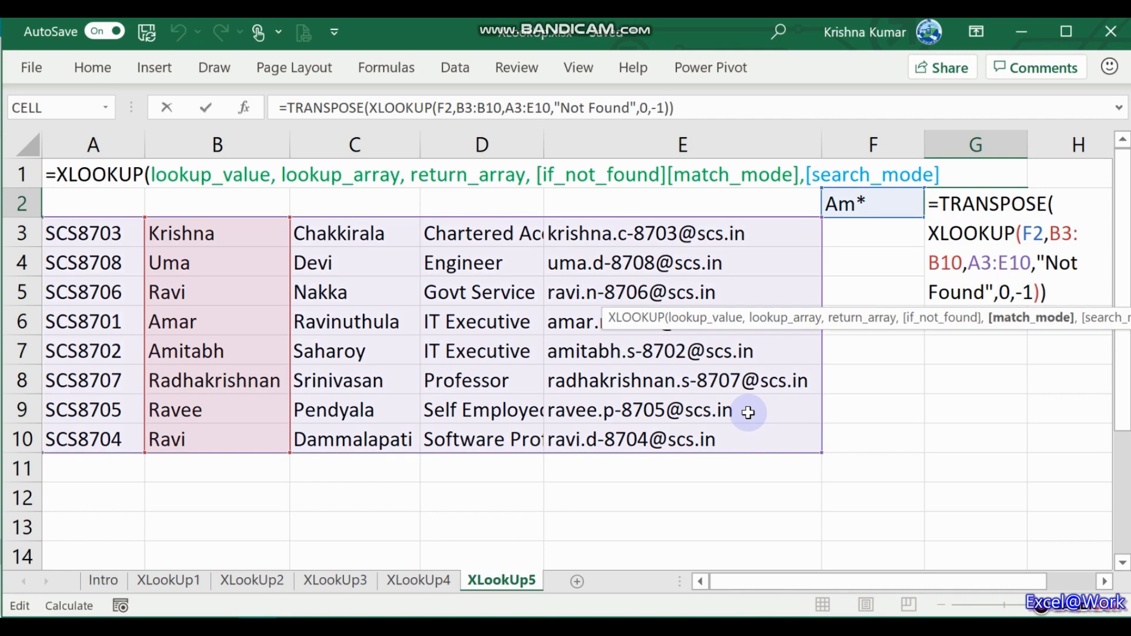
pyautogui.write('2')
pyautogui.press('Delete')
pyautogui.press('Return')
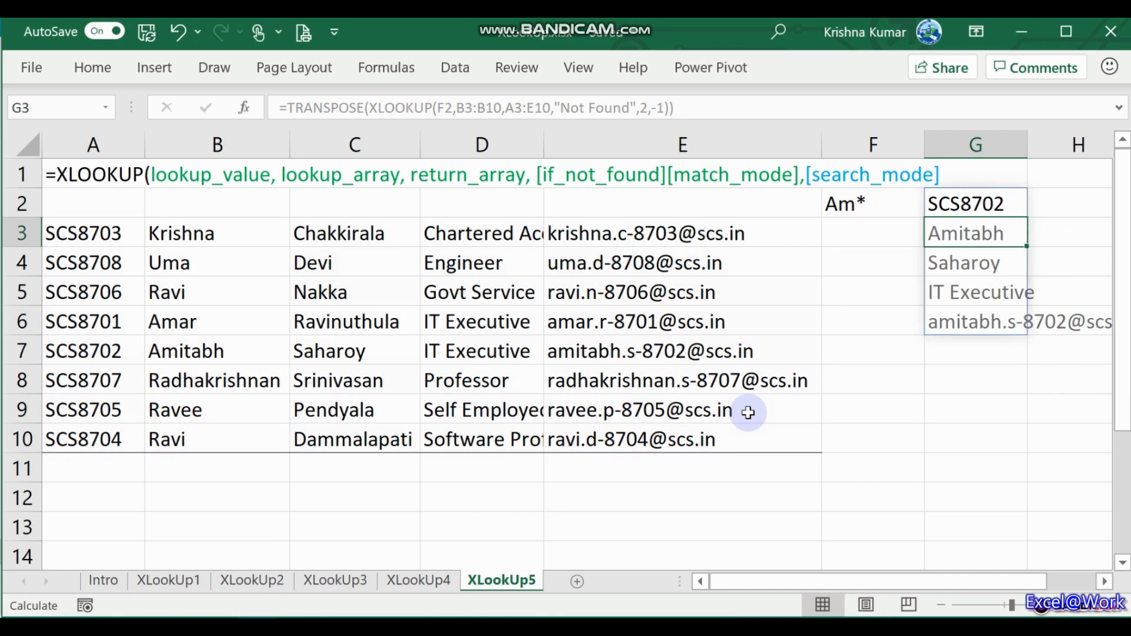
# - Set the search mode of the wildcard XLOOKUP formula in G2 to 1 (first-to-last)
pyautogui.press('Up')
pyautogui.press('Left')
pyautogui.press('Right')
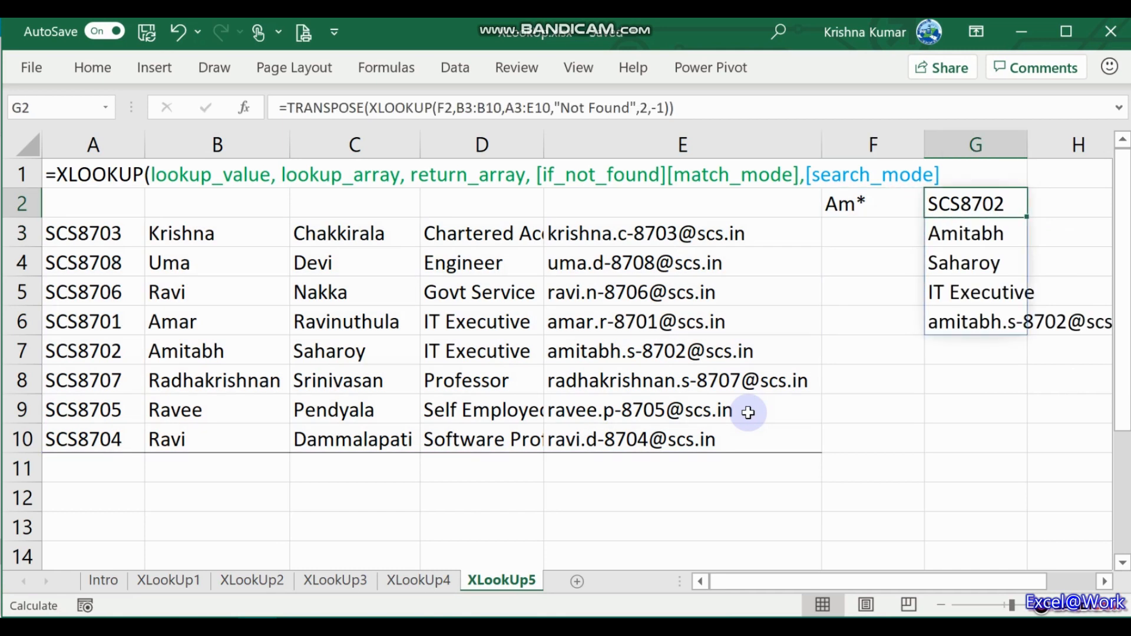
pyautogui.press('Left')
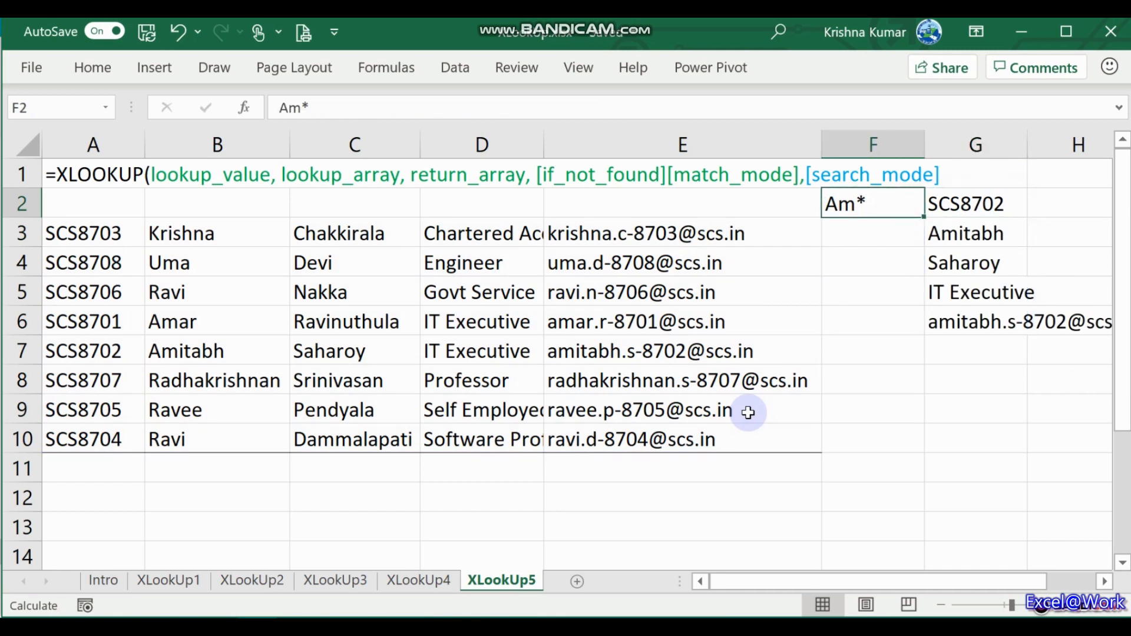
pyautogui.press('Right')
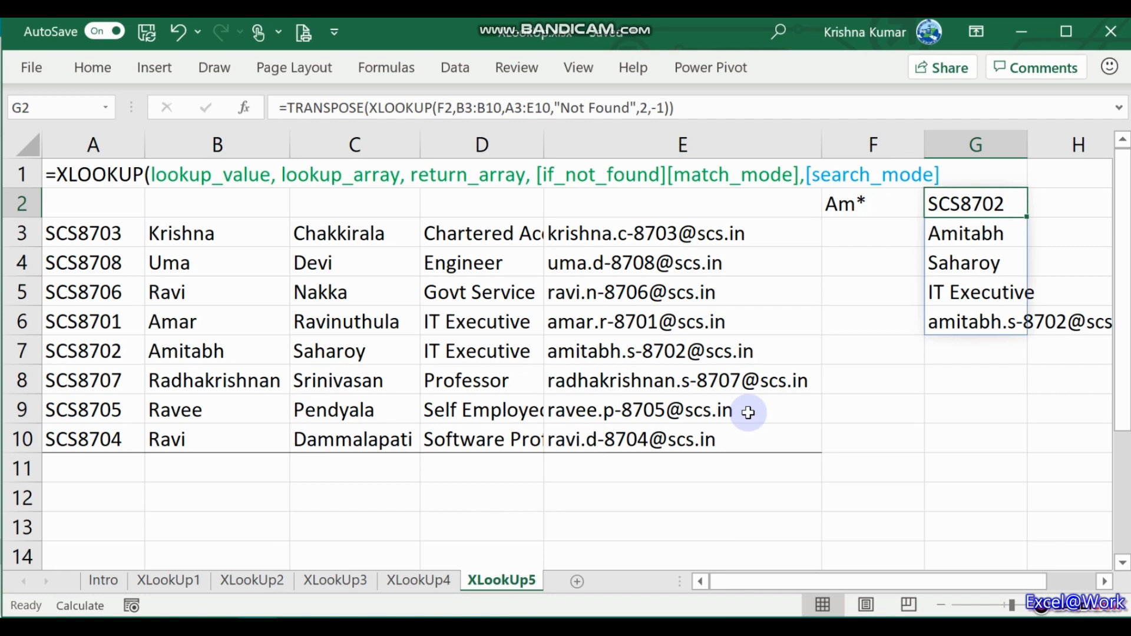
pyautogui.press('F2')
pyautogui.press('Left')
pyautogui.press('Left')
pyautogui.press('Left')
pyautogui.press('Left')
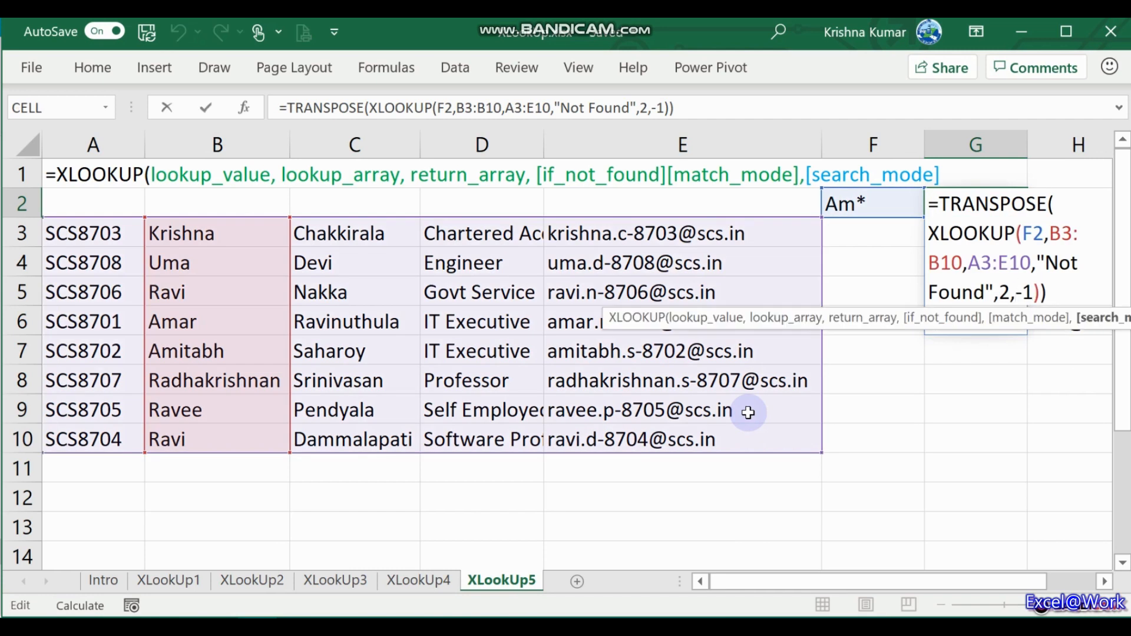
pyautogui.press('Delete')
pyautogui.press('Return')
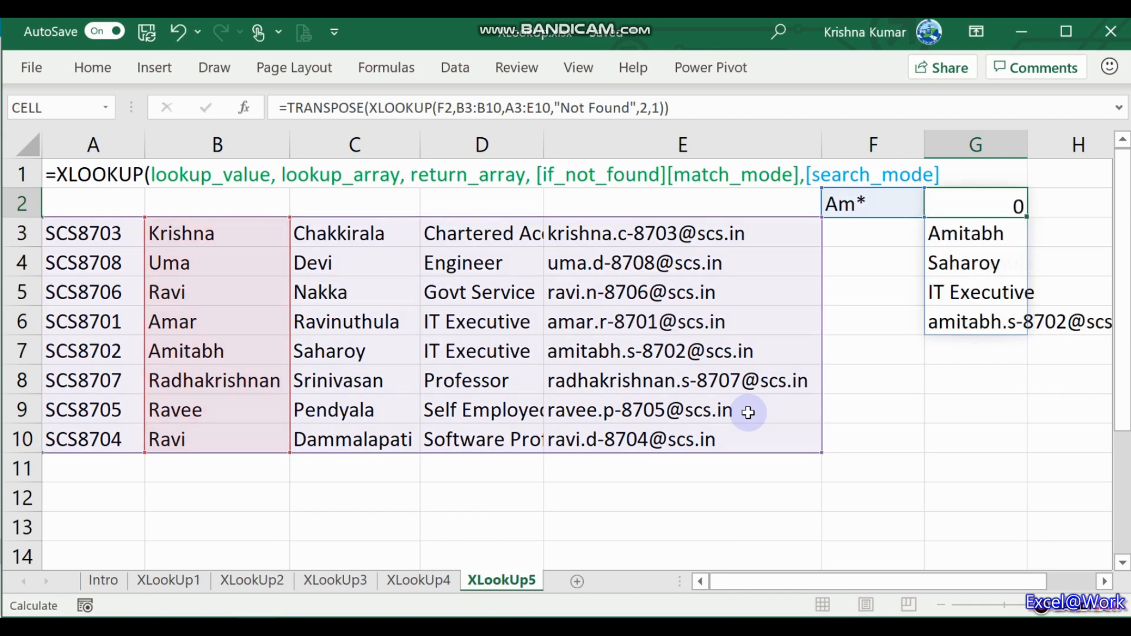
# - Check the record returned below G2 against the wildcard lookup value in F2
pyautogui.press('Down')
pyautogui.press('Down')
pyautogui.press('Down')
pyautogui.press('Up')
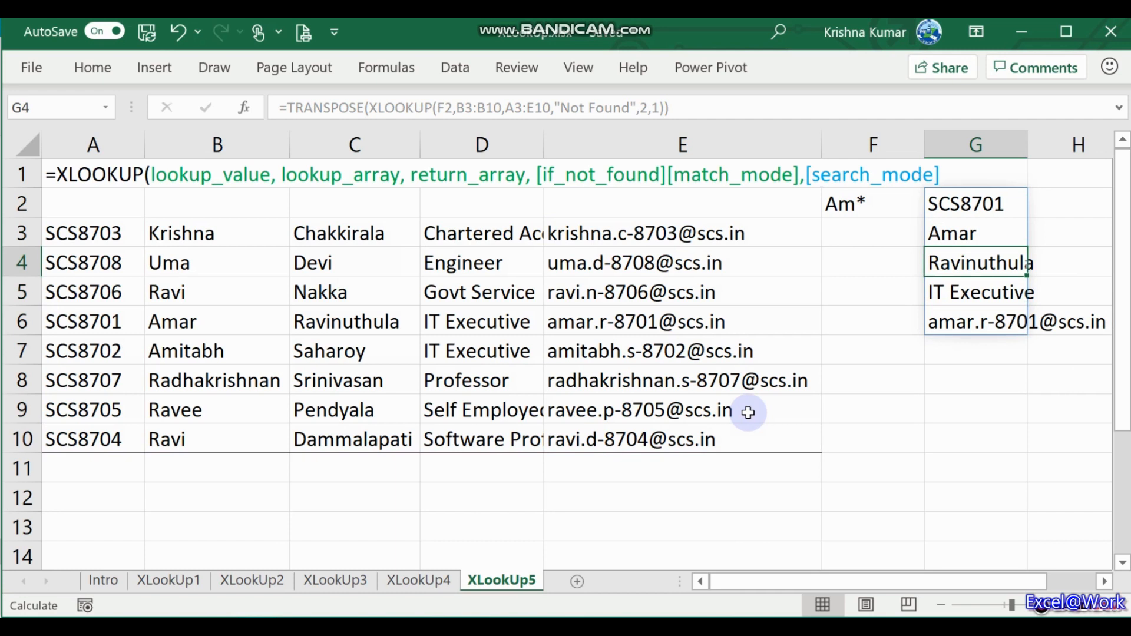
pyautogui.press('Up')
pyautogui.press('Up')
pyautogui.press('Left')
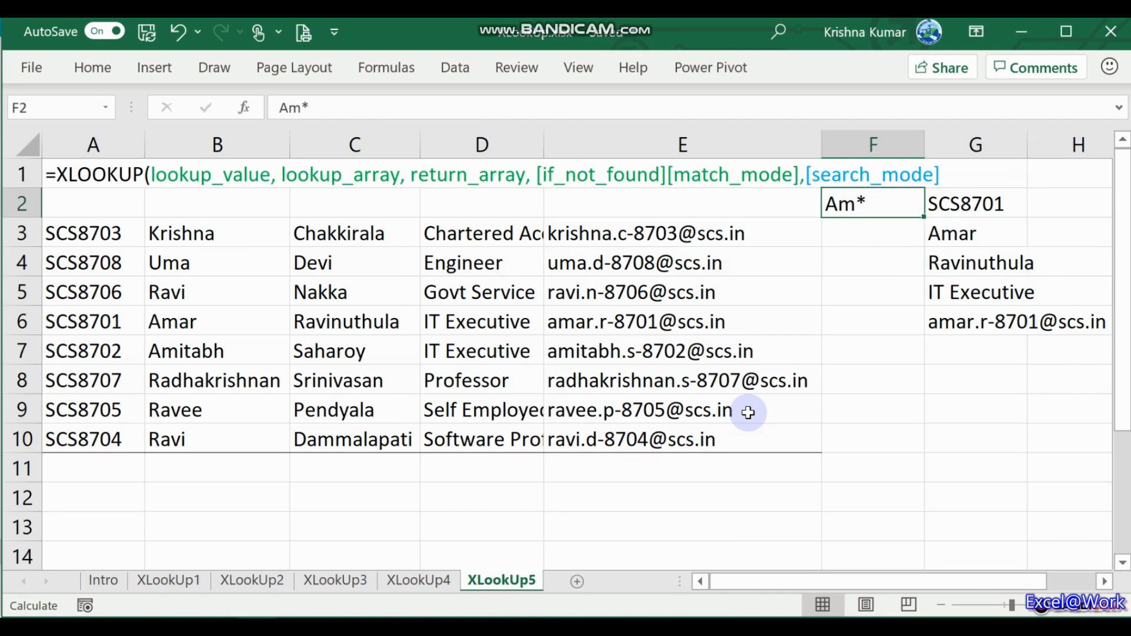